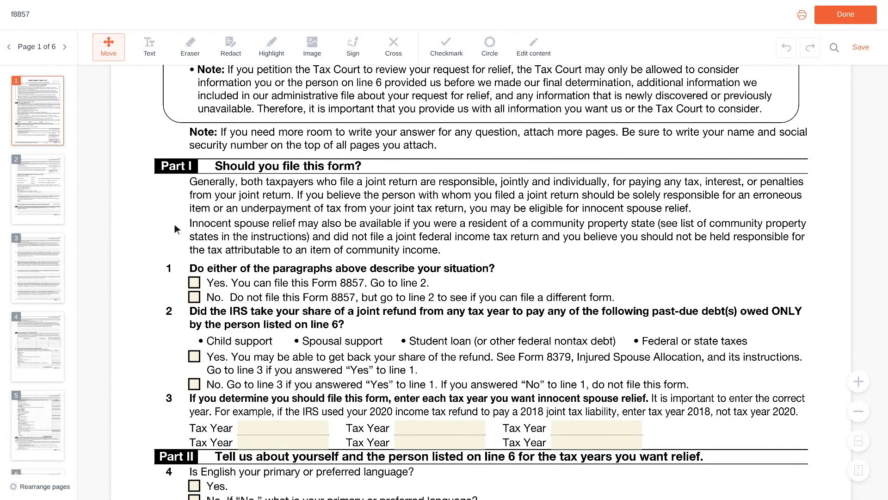
# Check Yes on line 1 and enter tax years 2022 and 2023 in line 3's first two fields
pyautogui.click(195, 283)
pyautogui.scroll(-3, 196, 287)
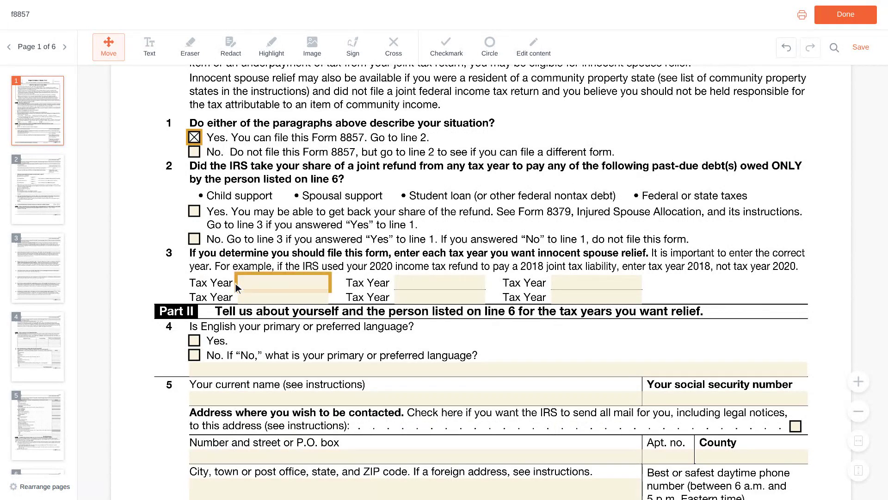
pyautogui.click(285, 283)
pyautogui.write('2')
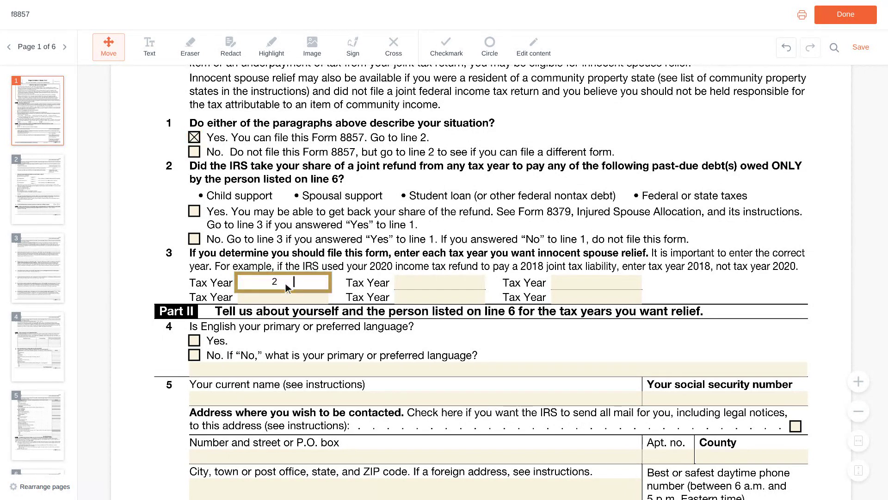
pyautogui.write('022')
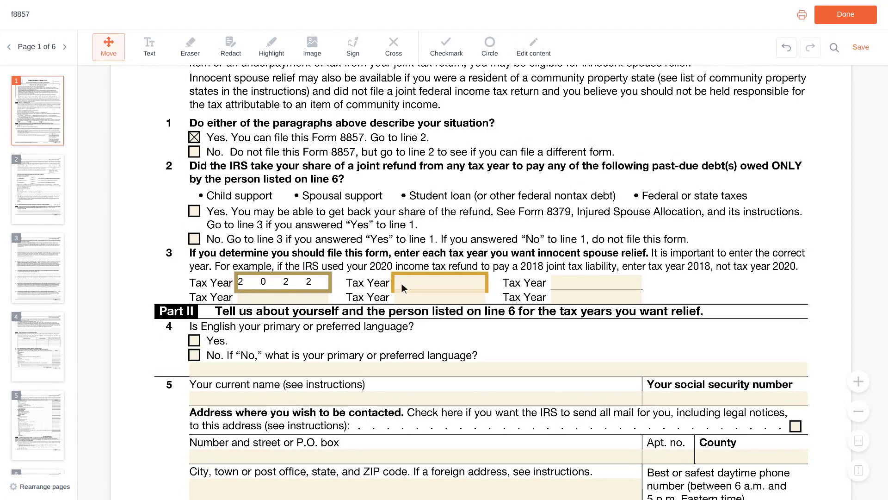
pyautogui.click(441, 284)
pyautogui.write('2023')
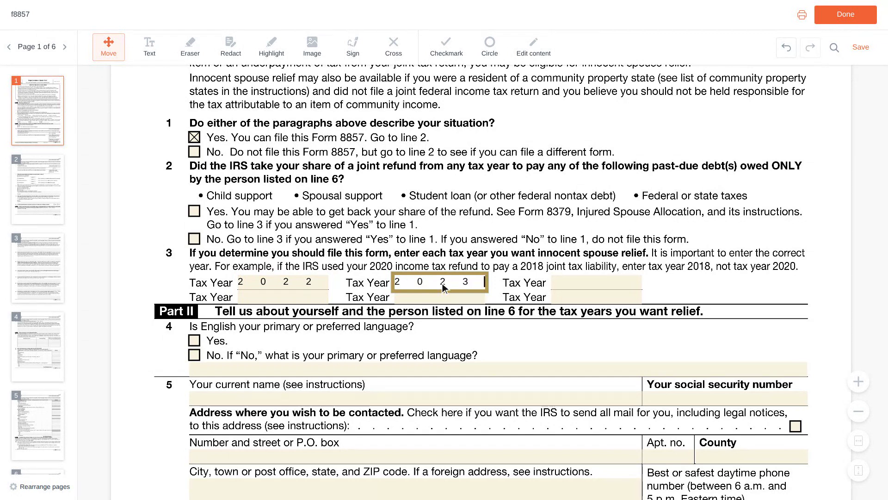
pyautogui.scroll(-2, 442, 286)
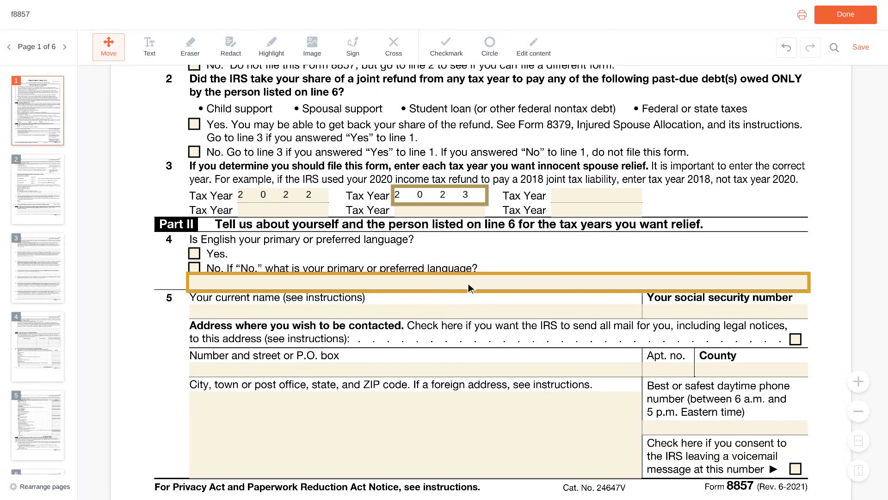
# Enter the filer's full name under line 4 and the street address in line 5's name box
pyautogui.click(501, 283)
pyautogui.write('An')
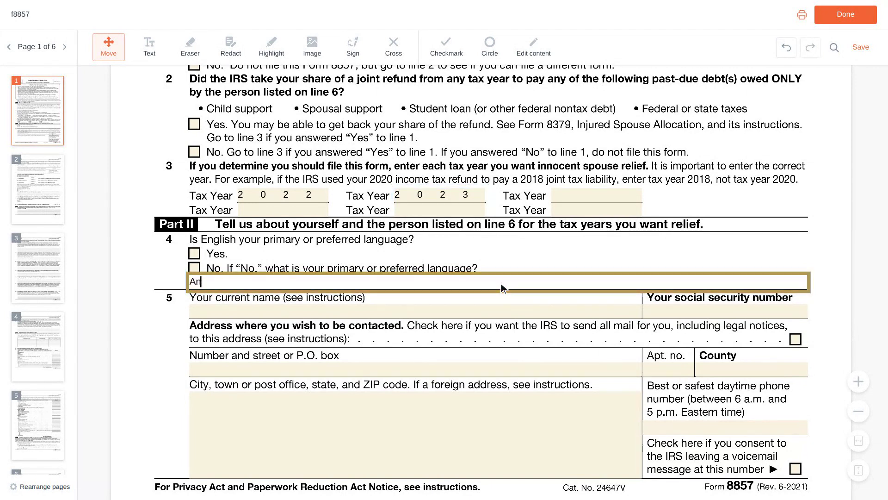
pyautogui.write('na Rose Baker')
pyautogui.scroll(-1, 503, 287)
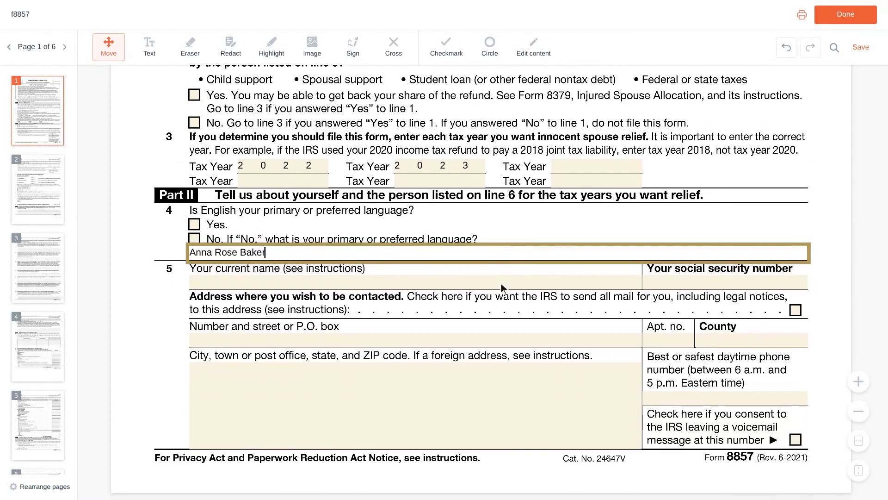
pyautogui.click(418, 284)
pyautogui.write('1')
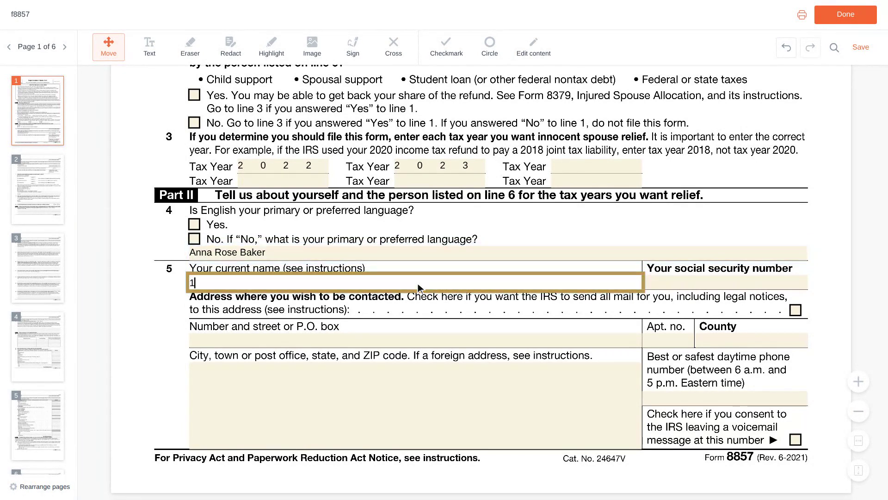
pyautogui.write('23 Main Stree')
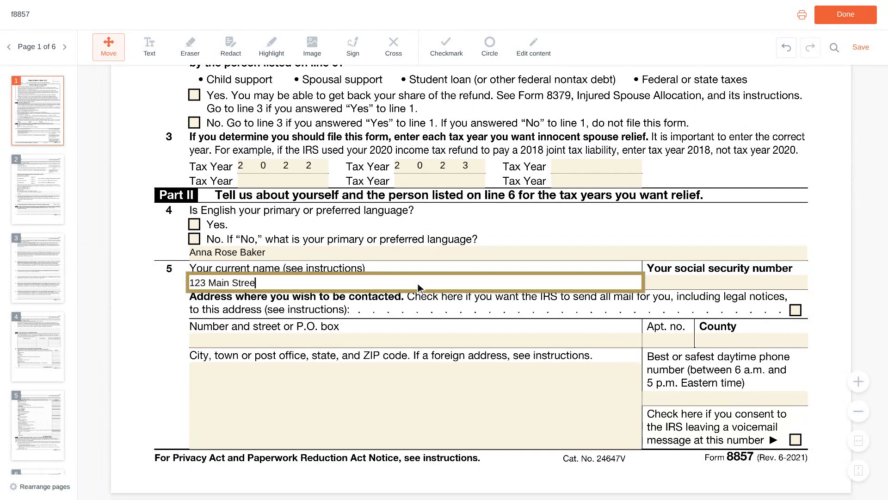
pyautogui.write('t Apt 4')
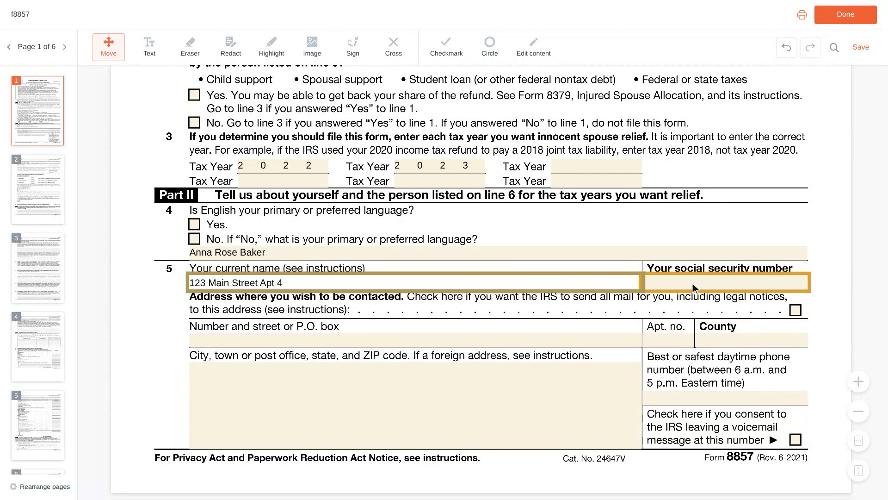
# Enter the filer's nine-digit social security number in line 5's SSN field
pyautogui.click(726, 283)
pyautogui.write('987-65-4')
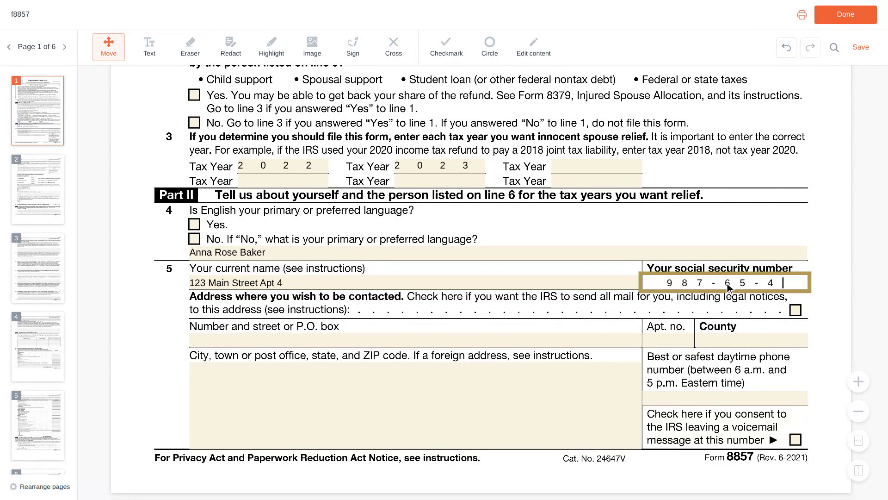
pyautogui.write('321')
pyautogui.scroll(-1, 728, 287)
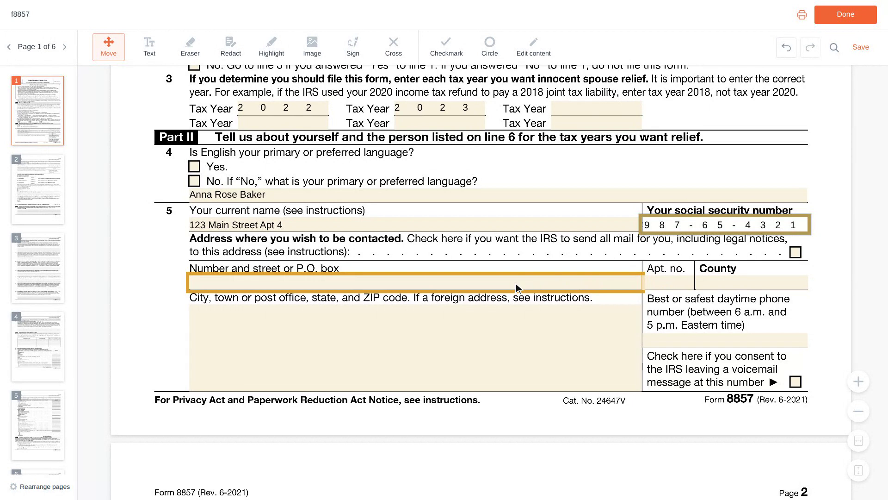
# Enter the city in the Number and street box and the state abbreviation under Apt. no
pyautogui.click(419, 283)
pyautogui.write('Aus')
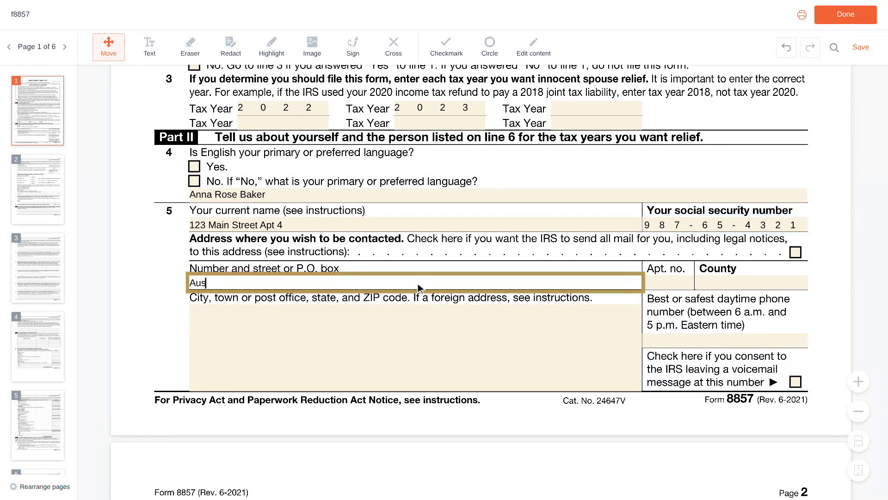
pyautogui.write('tin')
pyautogui.click(669, 286)
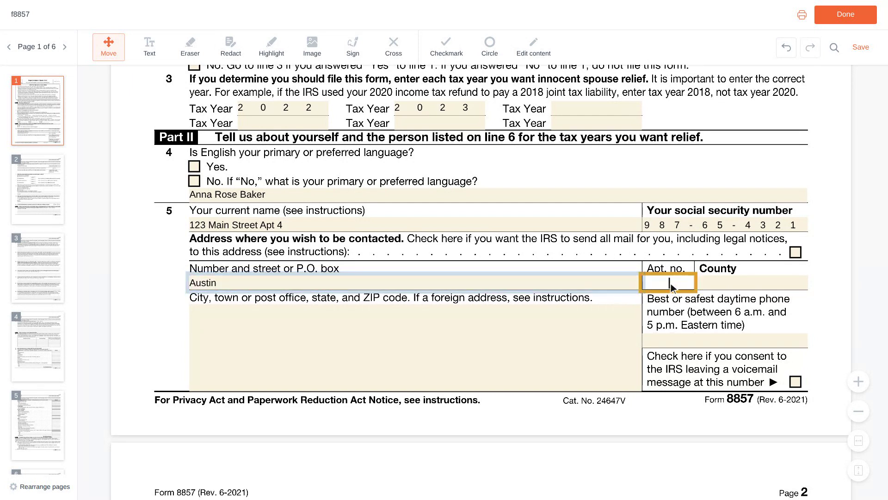
pyautogui.write('TX')
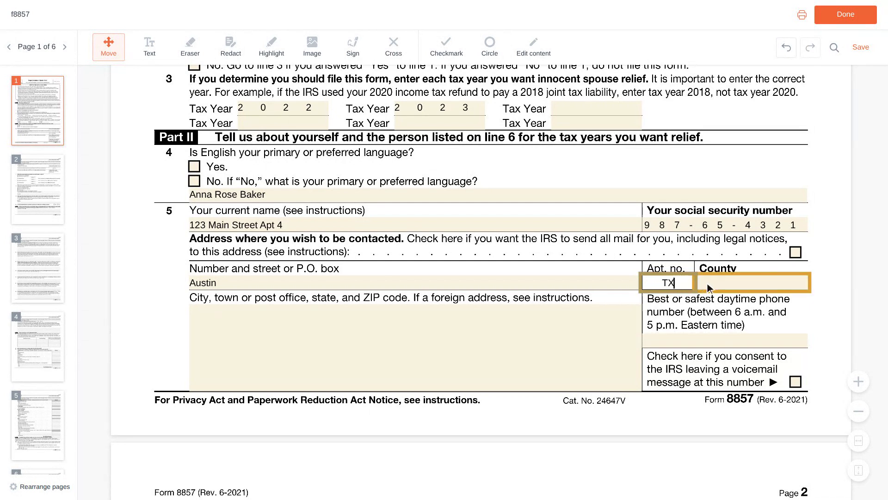
pyautogui.click(754, 283)
# Put the ZIP code in County, then fill page 2's header with the filer's name and SSN
pyautogui.write('78701')
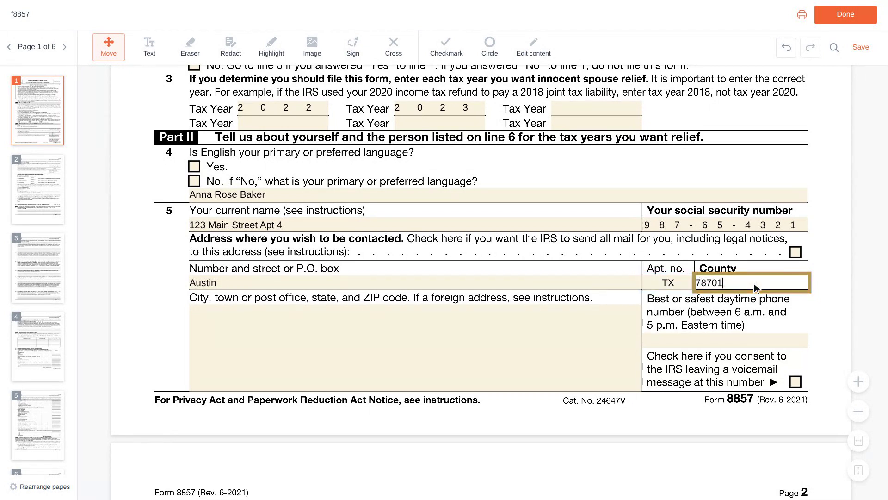
pyautogui.scroll(-5, 754, 283)
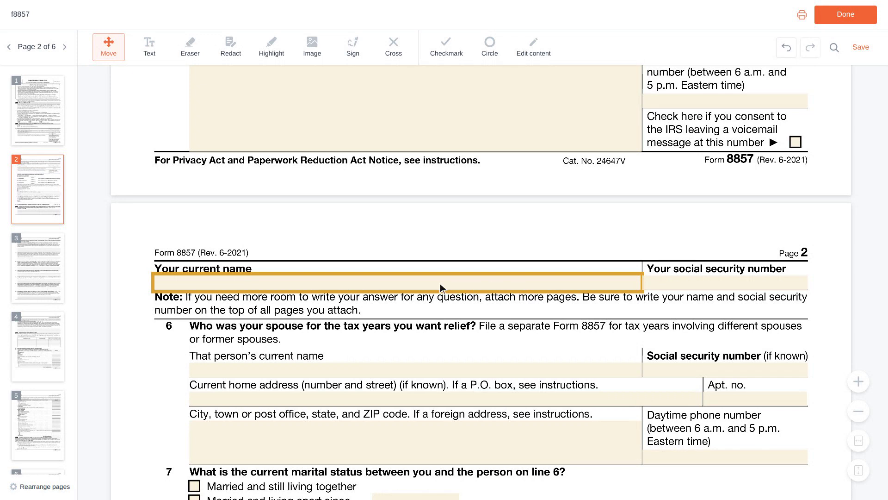
pyautogui.click(402, 283)
pyautogui.write('Ben Carter')
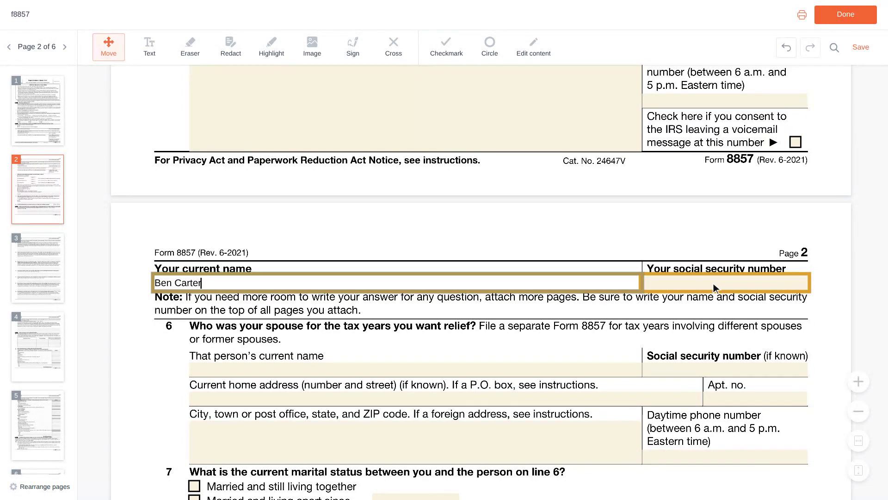
pyautogui.click(726, 283)
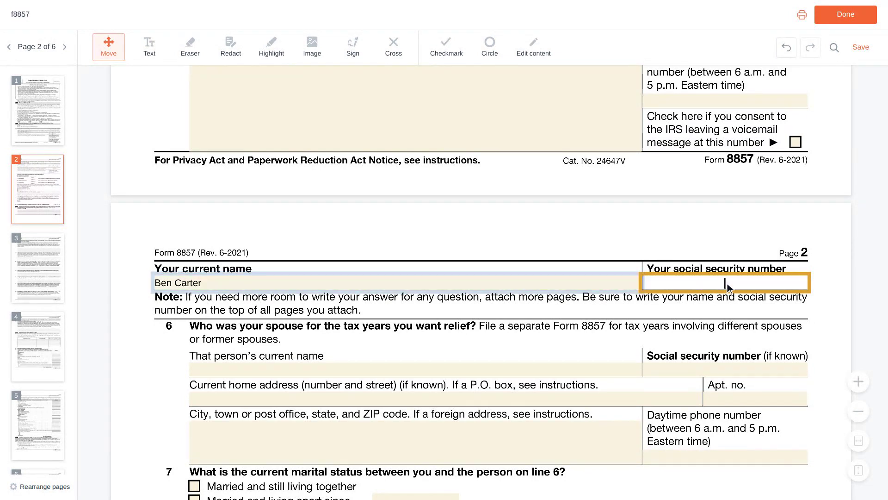
pyautogui.write('876-54-3210')
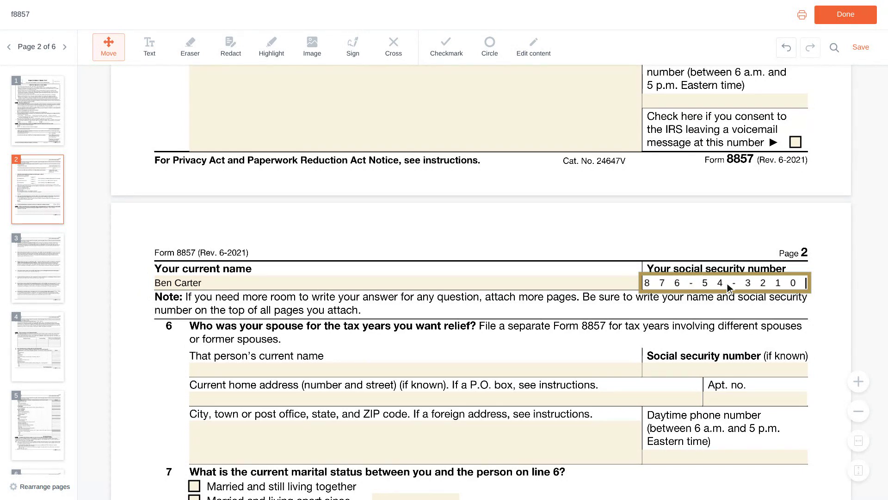